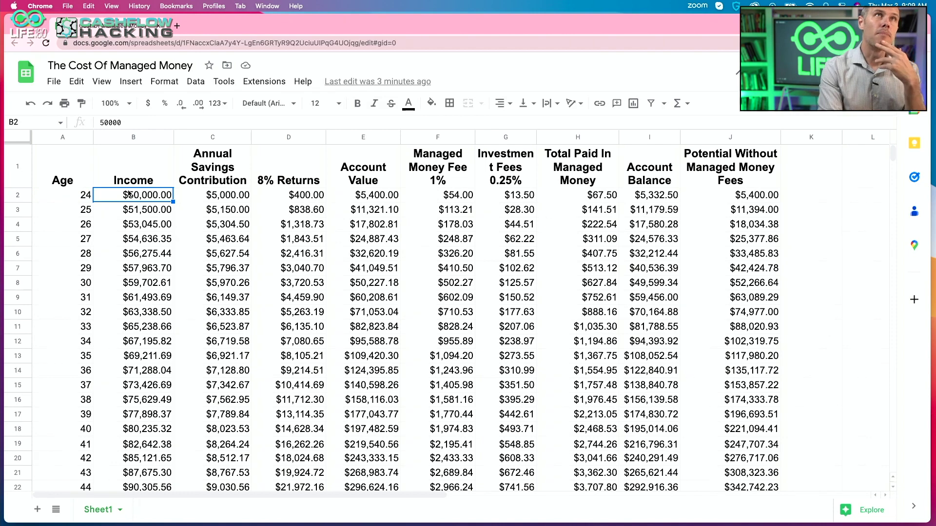
Review the Annual Savings Contribution column and the Income formulas for ages 24 to 27
left_click(226, 172)
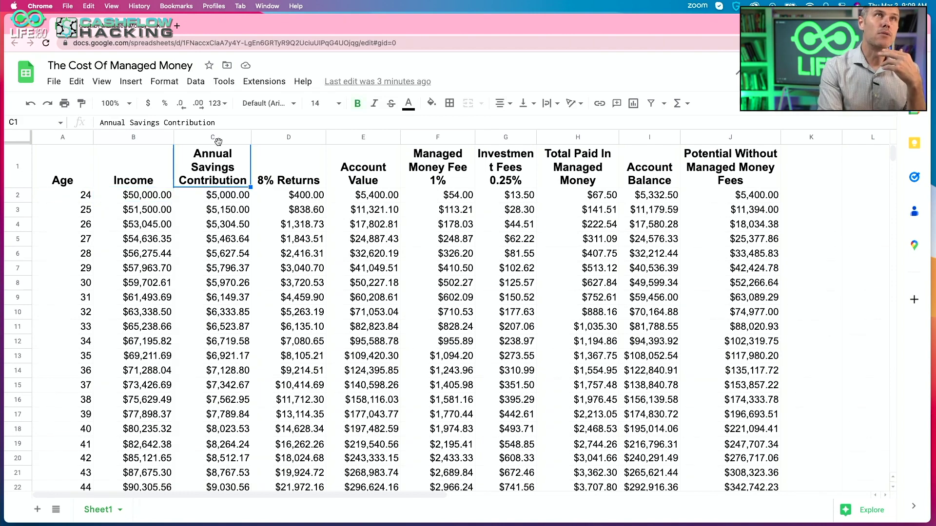
left_click(218, 138)
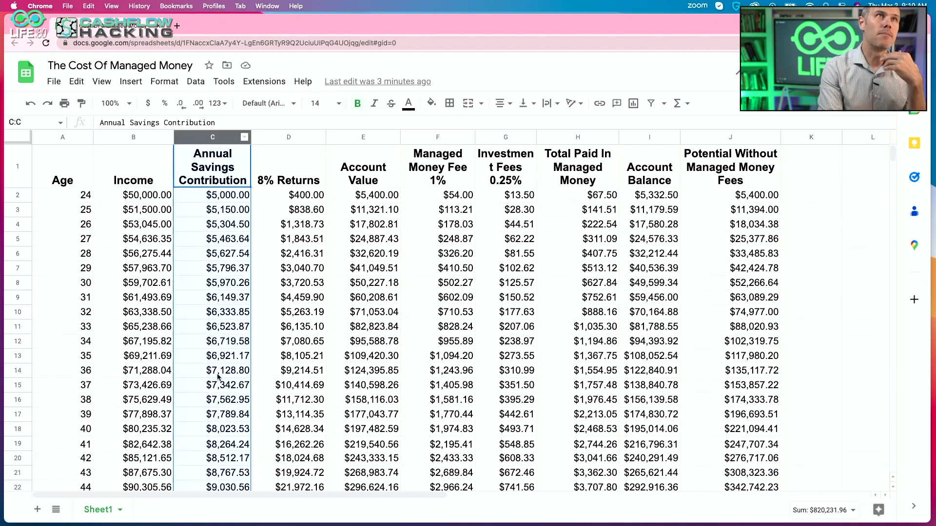
left_click(207, 257)
left_click(136, 200)
left_click(138, 215)
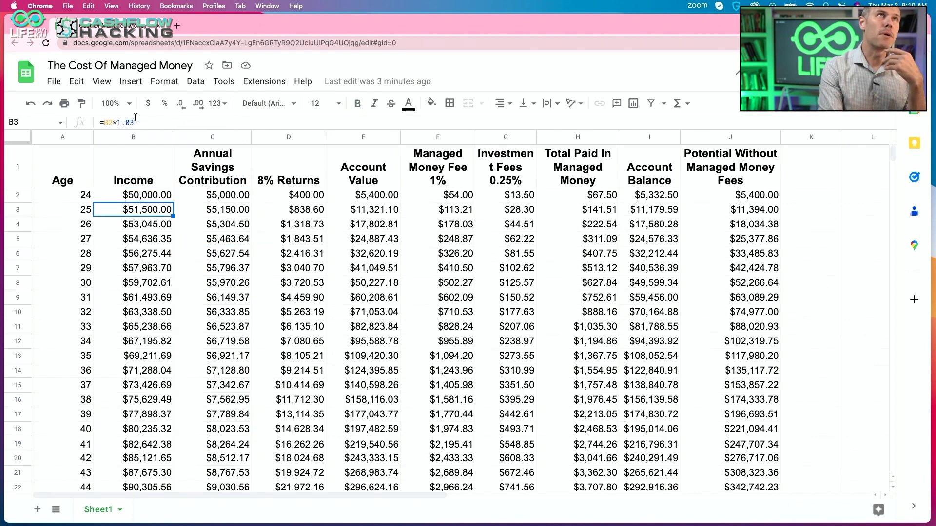
left_click(156, 195)
left_click(156, 211)
left_click(154, 240)
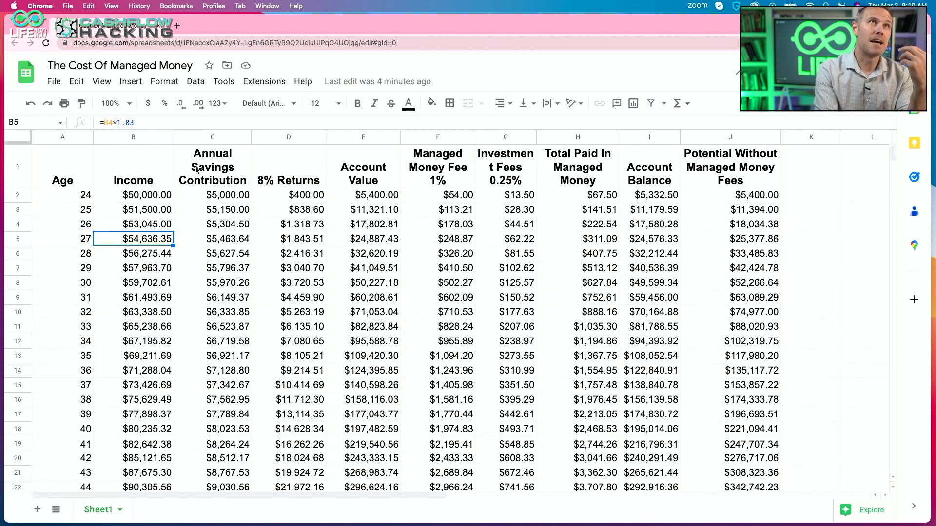
Inspect how the annual savings contribution is calculated from income, comparing both formulas at age 28
left_click(218, 179)
left_click(220, 200)
left_click(217, 137)
left_click(217, 254)
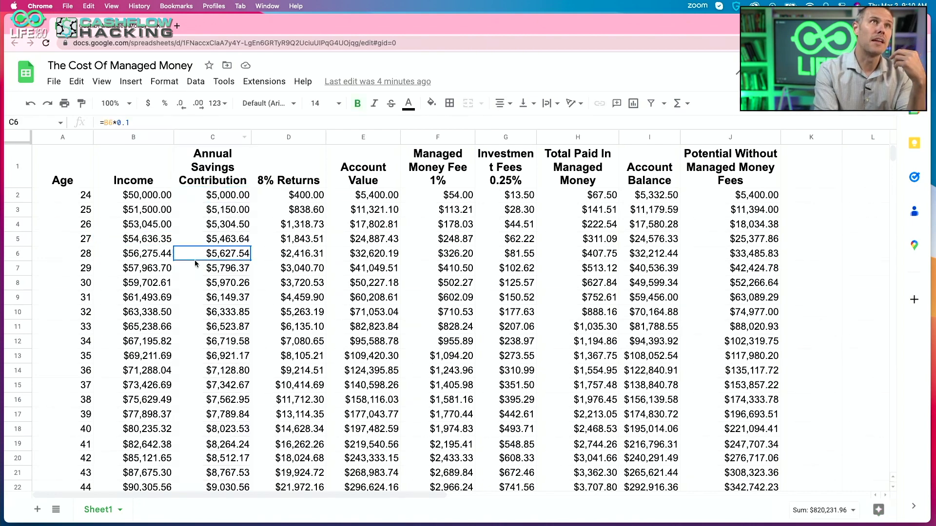
left_click(142, 252)
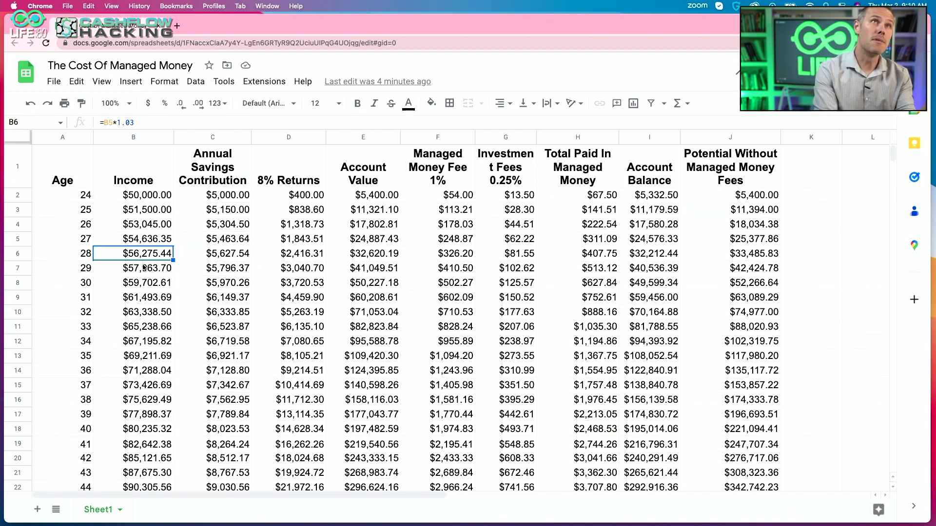
Examine how the annual contribution and the 8% return make up the account value at age 24
left_click(312, 181)
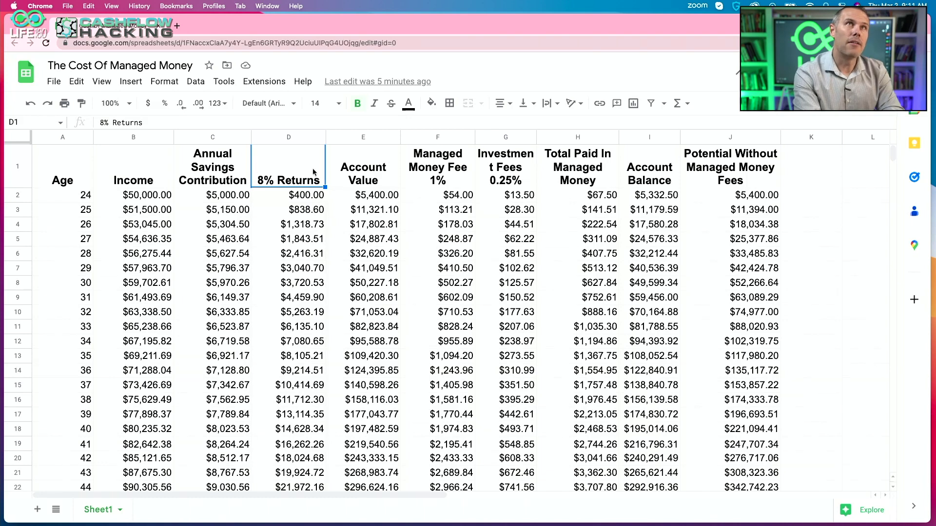
left_click(381, 175)
left_click(372, 198)
left_click(226, 179)
left_click(225, 200)
left_click(313, 199)
left_click(385, 195)
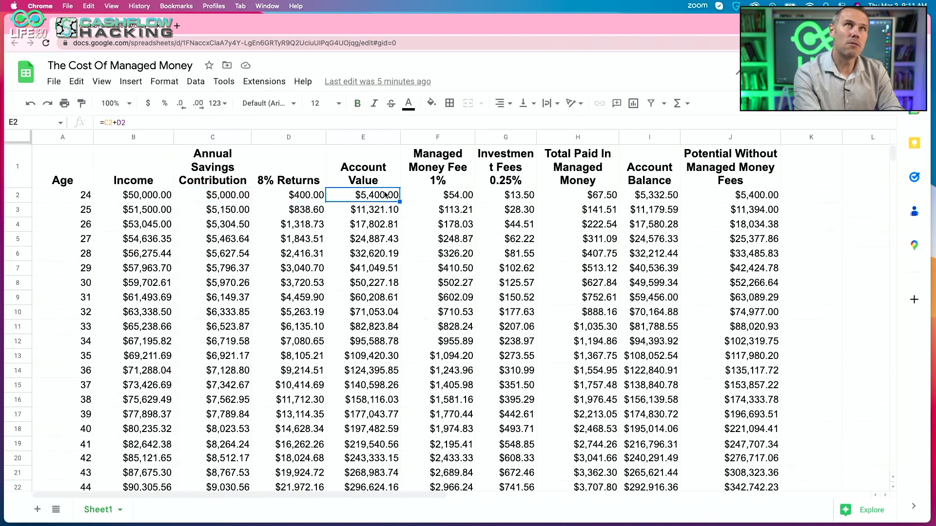
Check the age 24 fee formulas and widen the Investment Fees column so its header wraps without splitting a word
left_click(446, 174)
left_click(449, 196)
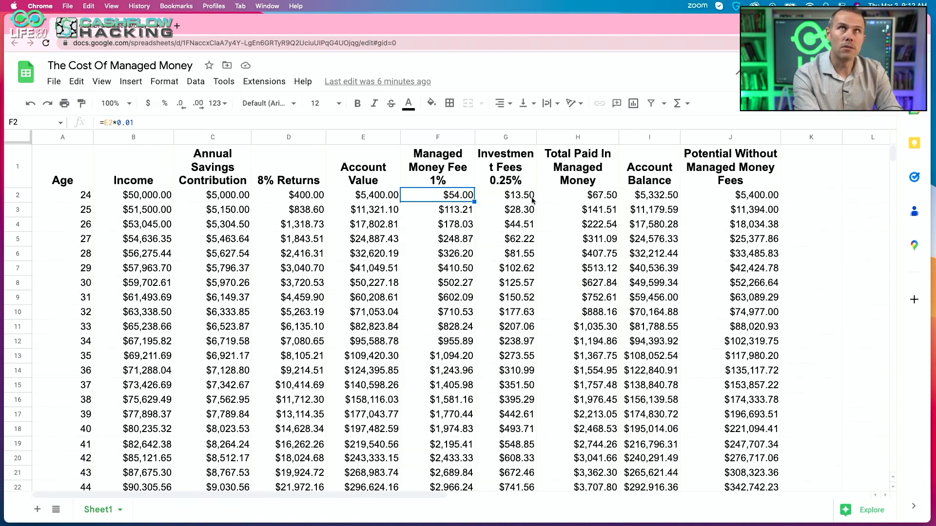
left_click(510, 199)
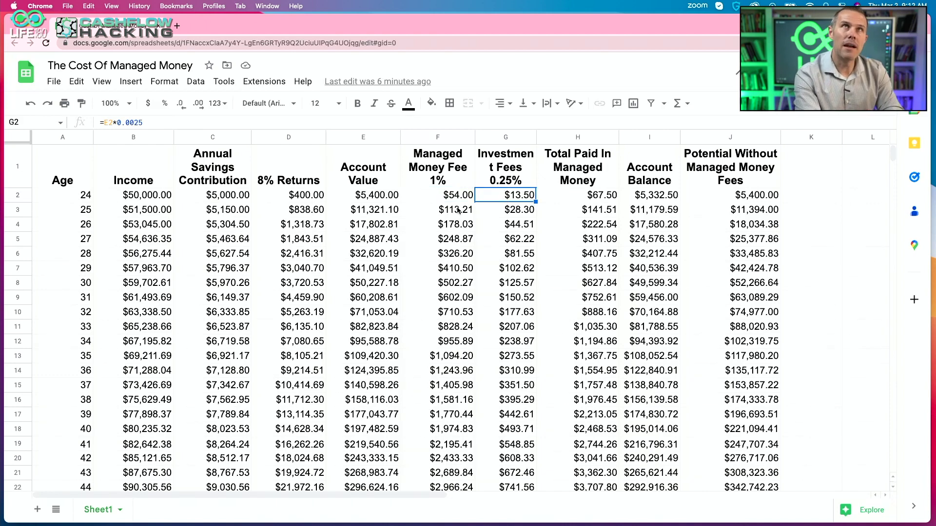
left_click_drag(535, 137, 552, 138)
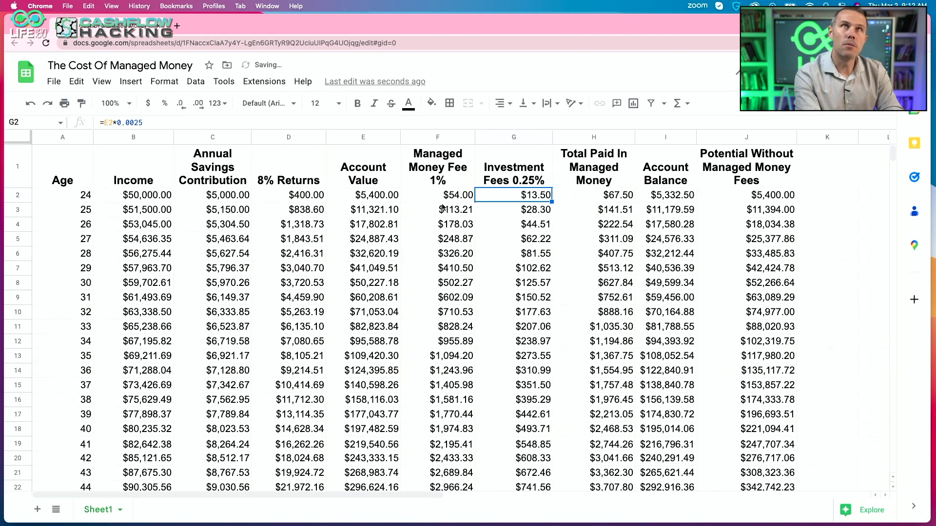
Examine how the managed money fee and investment fee add up to the total paid at age 24
left_click(443, 161)
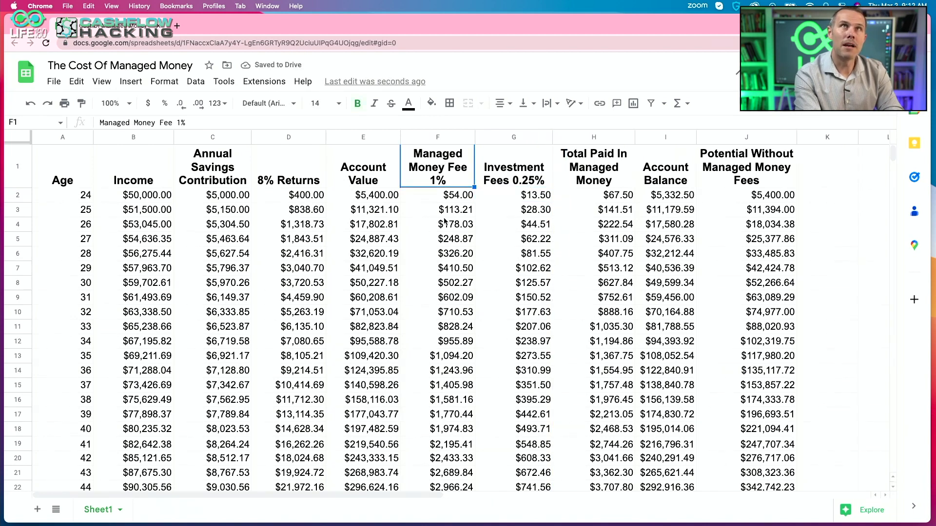
left_click(519, 180)
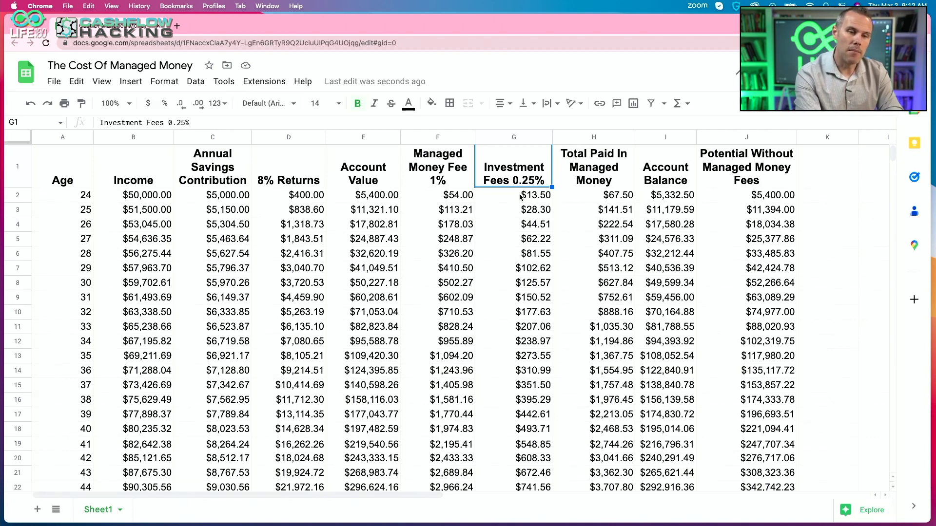
left_click(442, 168)
left_click(520, 181)
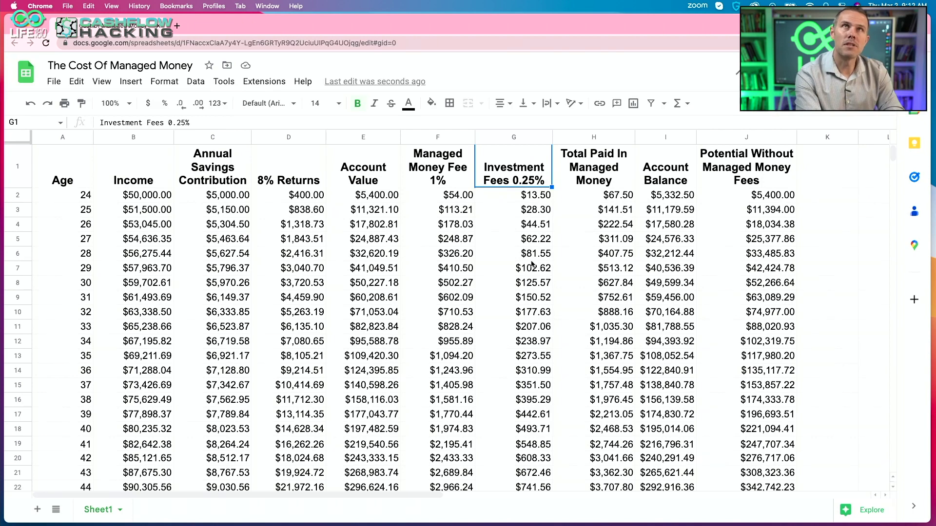
left_click(611, 169)
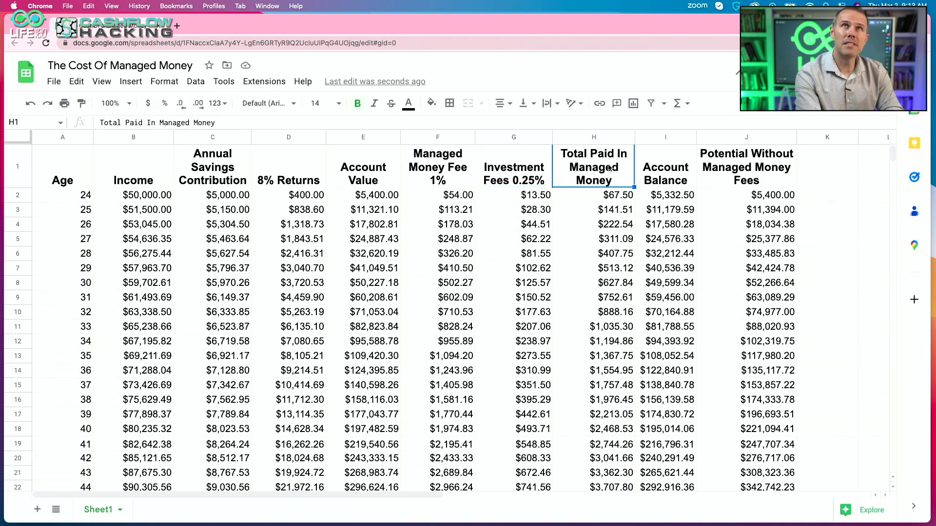
left_click(613, 195)
key("Left")
key("Left")
key("Right")
key("Right")
Compare the age 24 account balance with the account value and review the Potential Without Managed Money Fees column
left_click(655, 196)
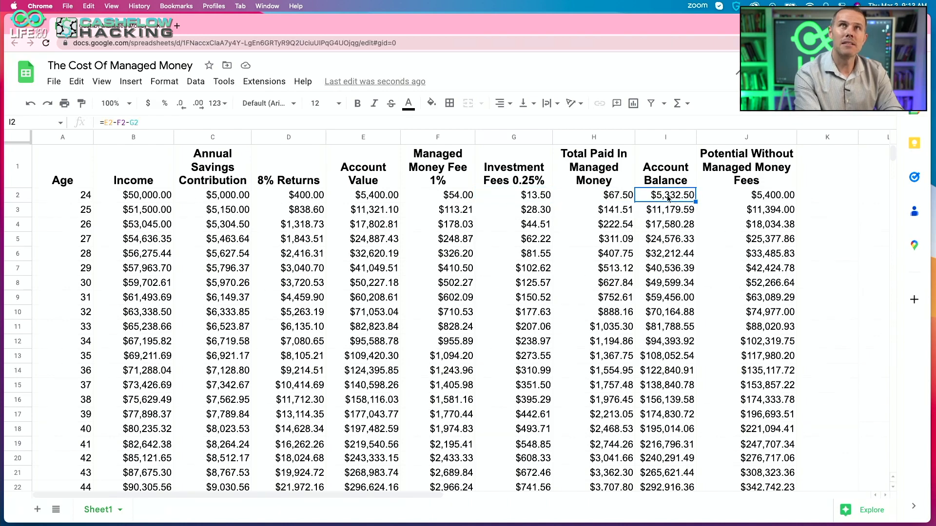
left_click(381, 197)
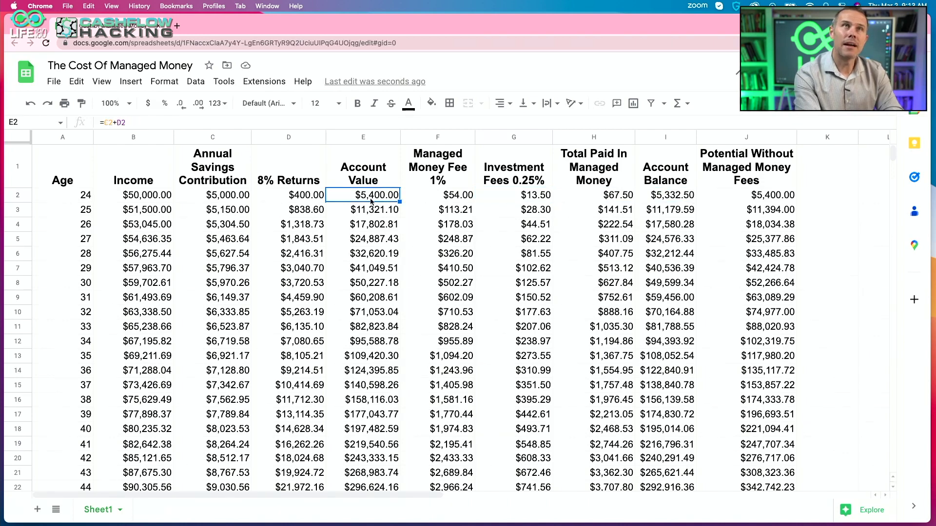
left_click(677, 195)
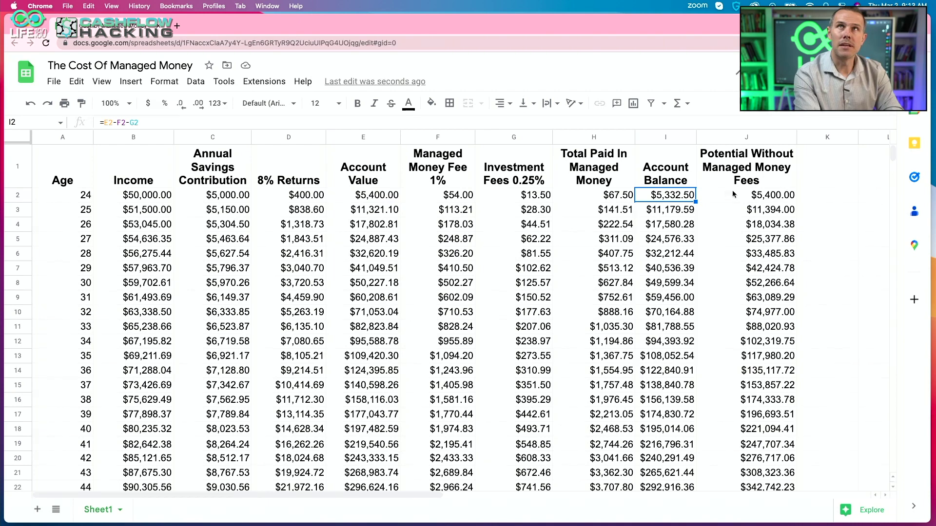
left_click(756, 171)
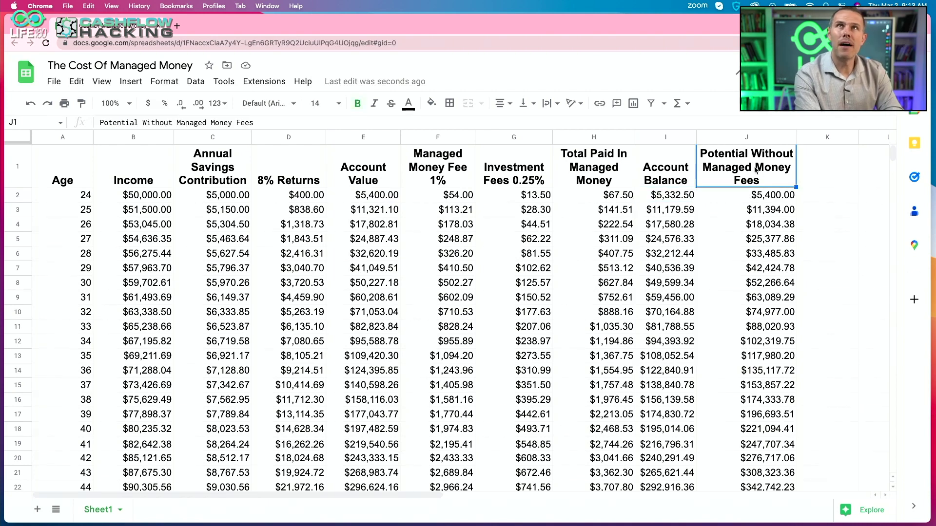
left_click(747, 137)
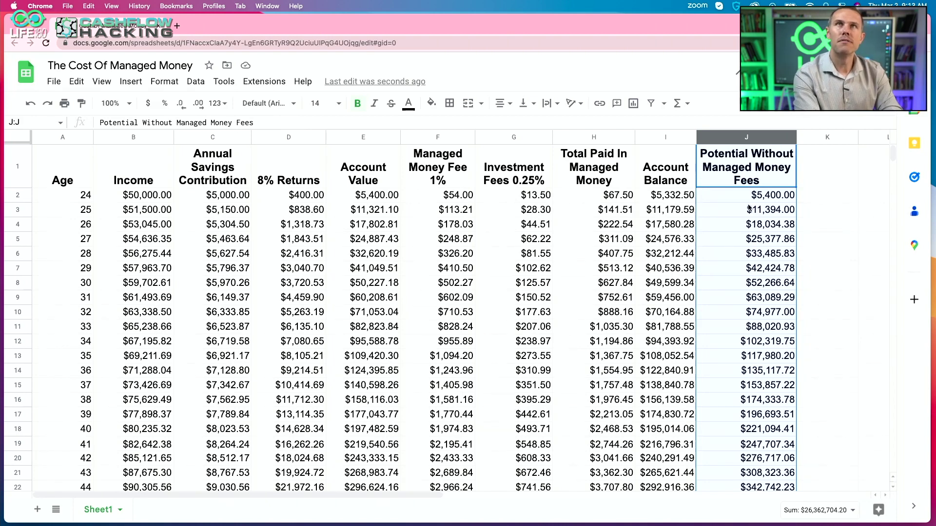
Examine the age 25 row and the Total Paid In Managed Money amounts at ages 25 and 33
left_click(150, 214)
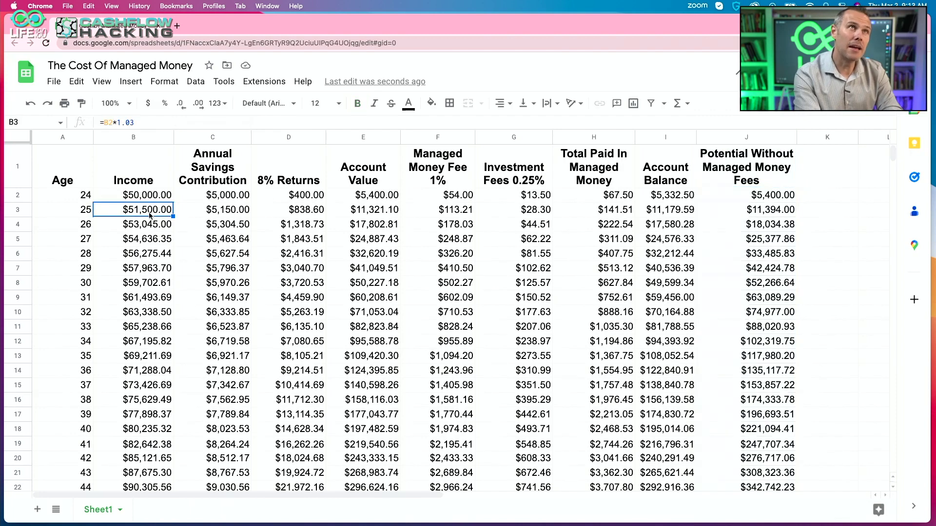
left_click(17, 213)
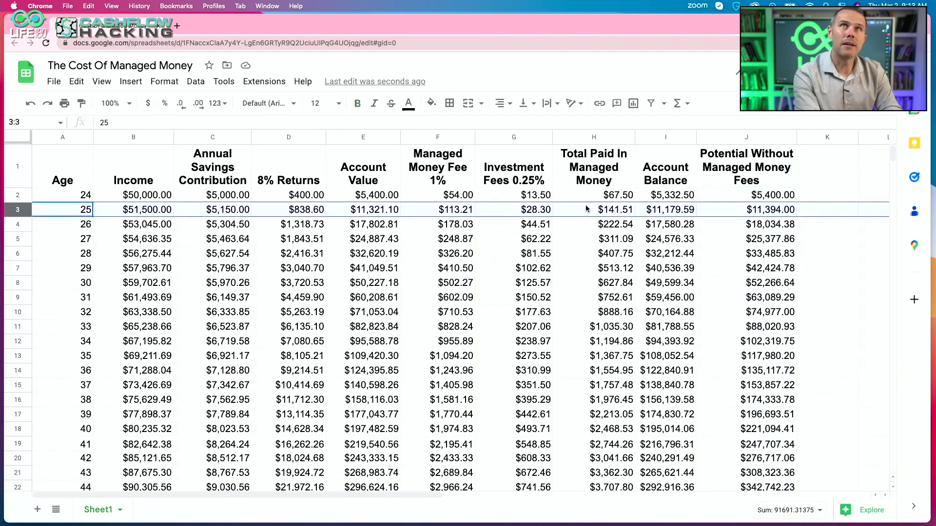
left_click(617, 214)
left_click(617, 330)
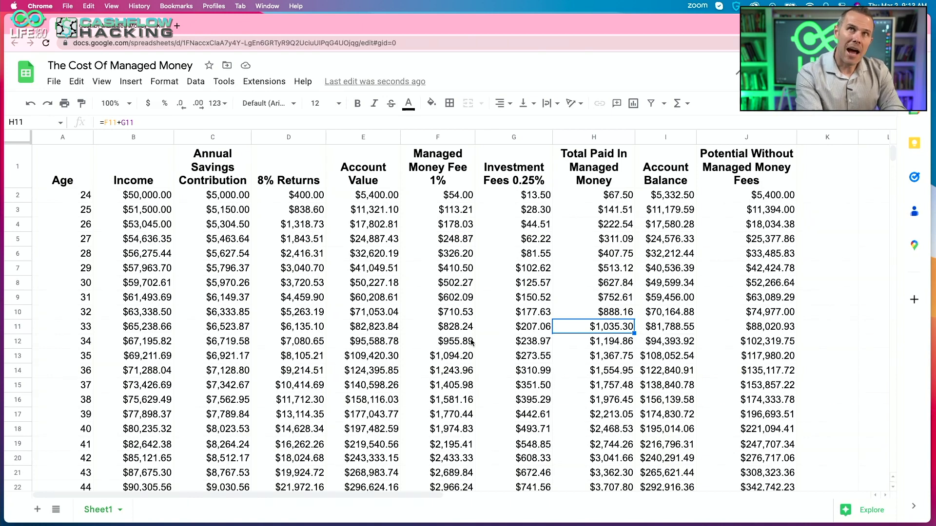
Go through the managed money fee and investment fee cells for ages 24 to 26
left_click(471, 179)
key("Right")
key("Down")
key("Left")
key("Down")
key("Down")
key("Right")
key("Up")
Examine both fee formulas at age 24 and the entire Investment Fees 0.25% column
left_click(458, 197)
left_click(527, 197)
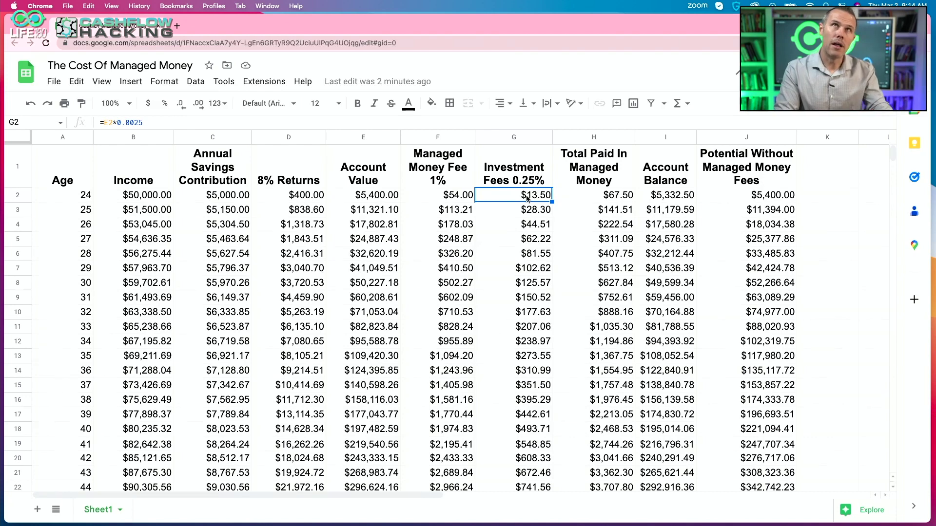
left_click(527, 180)
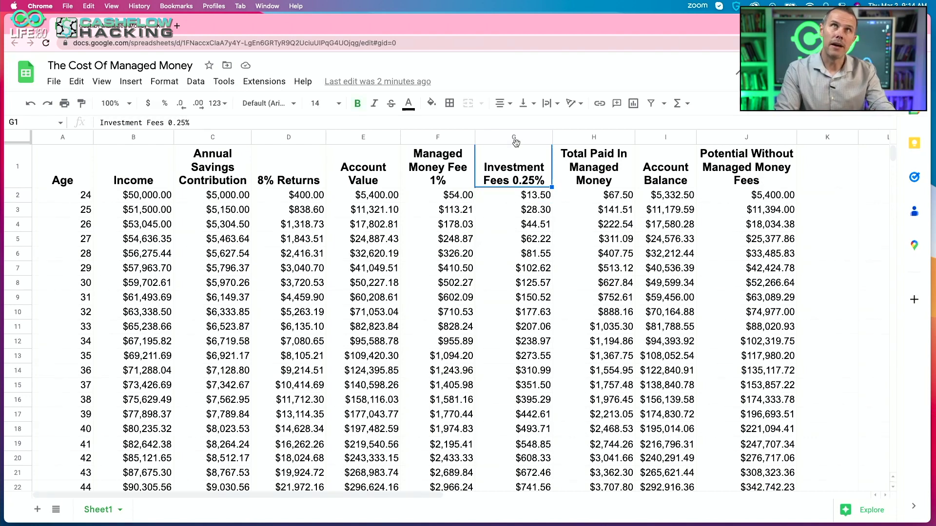
left_click(516, 142)
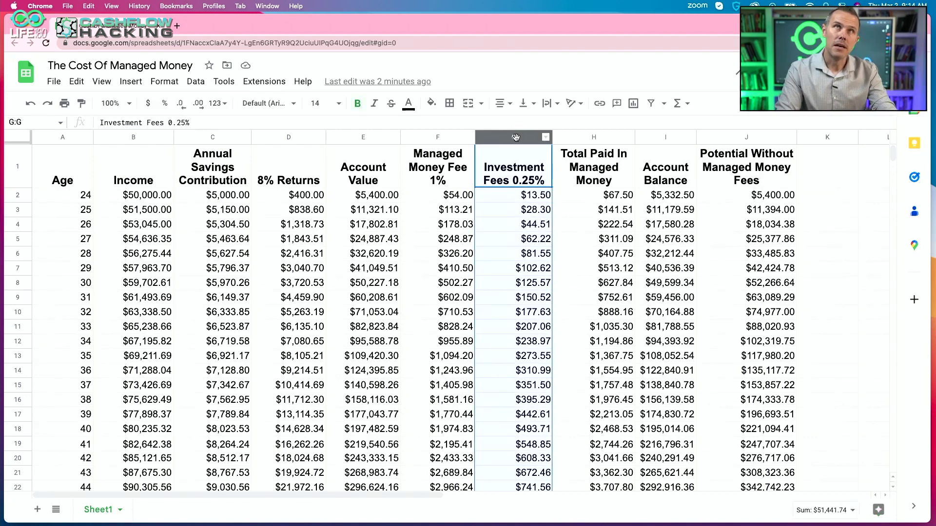
left_click(514, 195)
left_click(516, 181)
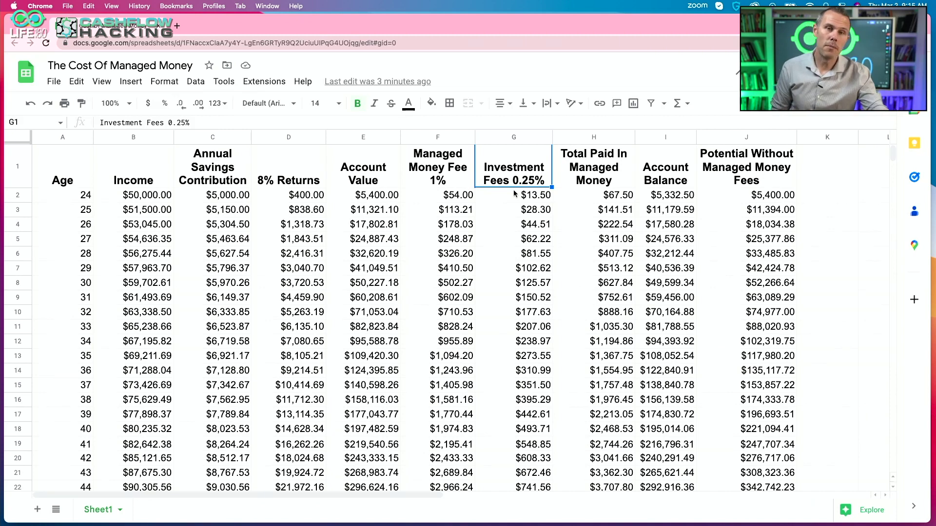
Examine how the 1% managed money fee grows from age 25 to 35 and into the later years
left_click(456, 205)
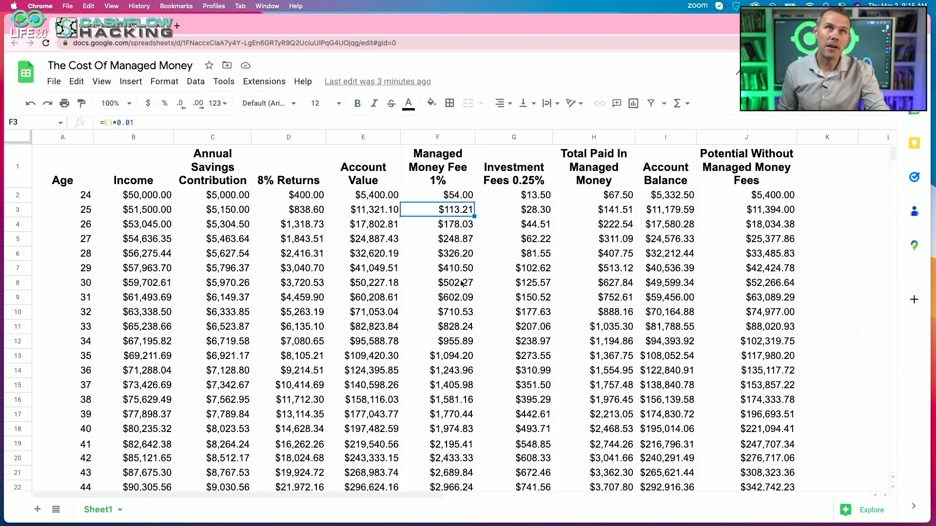
left_click(450, 361)
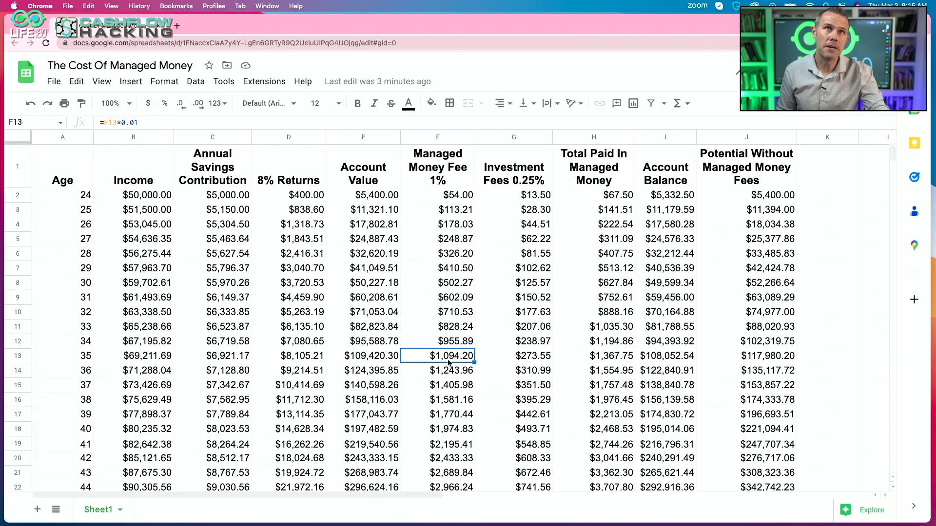
scroll(477, 415, "down", 5)
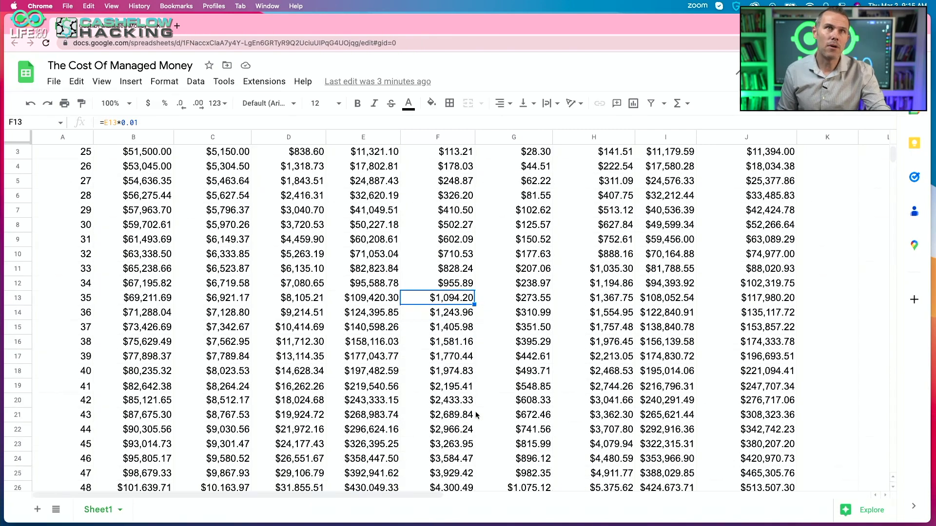
scroll(476, 415, "up", 4)
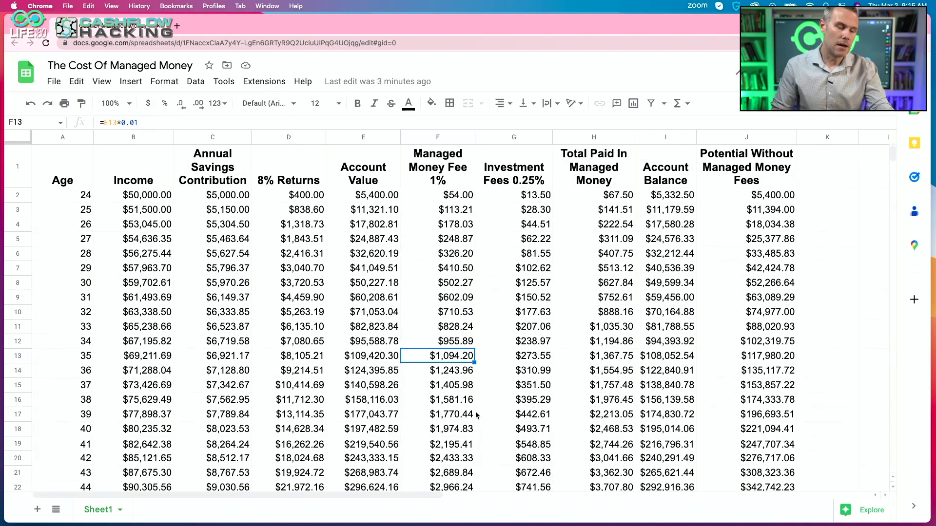
Freeze the header row of the sheet so the column titles stay in view
left_click(10, 173)
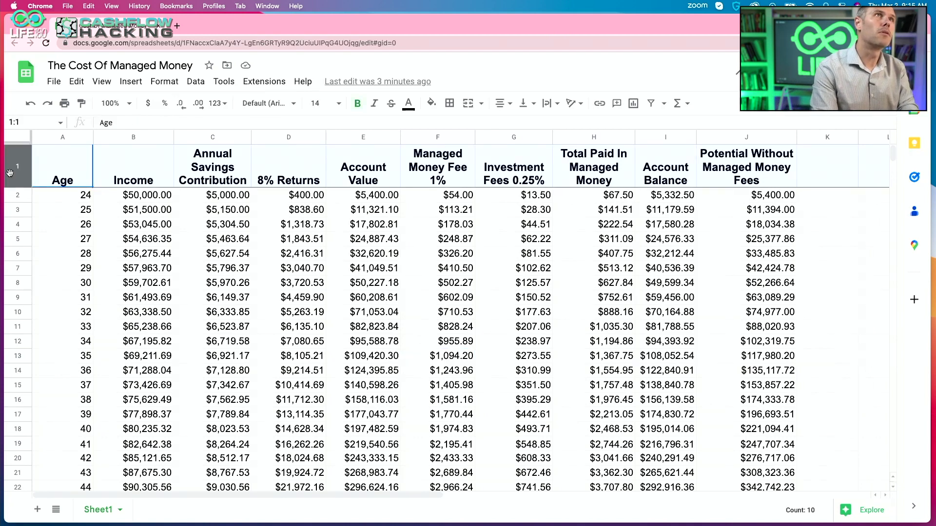
right_click(10, 173)
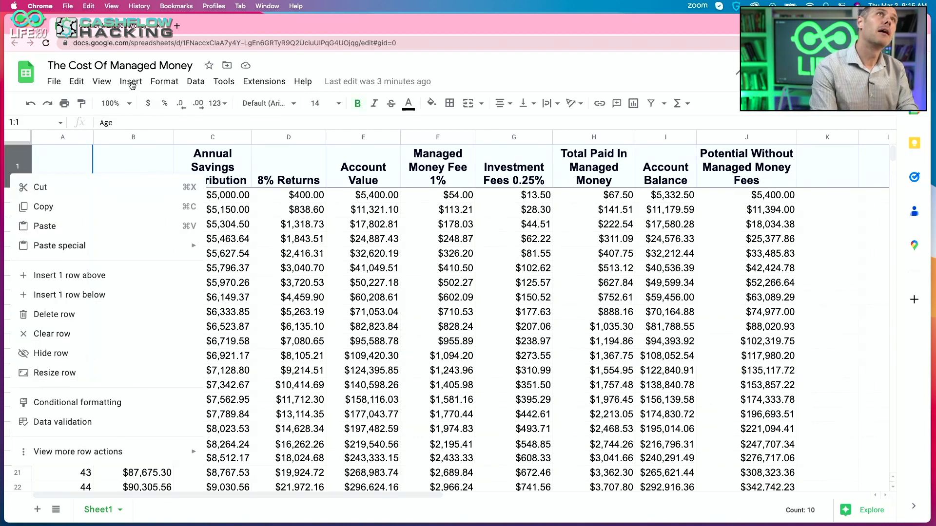
left_click(105, 82)
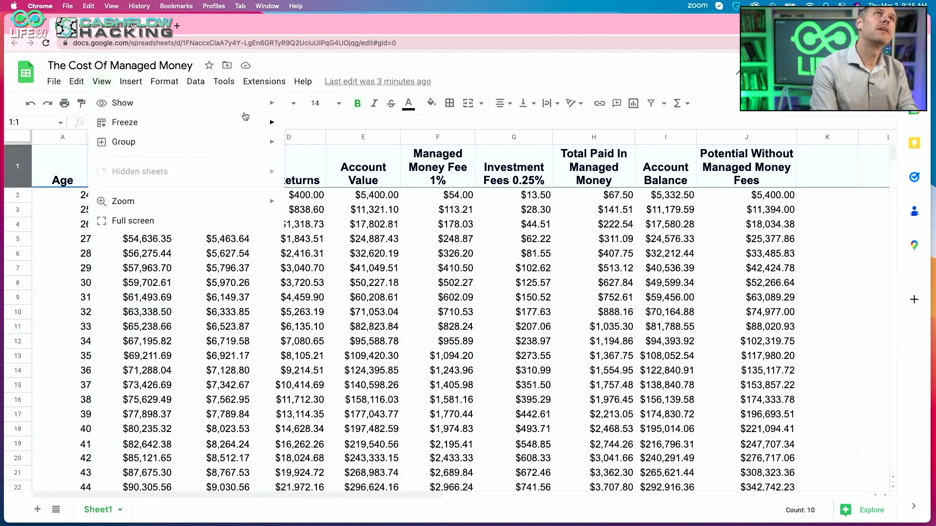
mouse_move(254, 123)
left_click(306, 147)
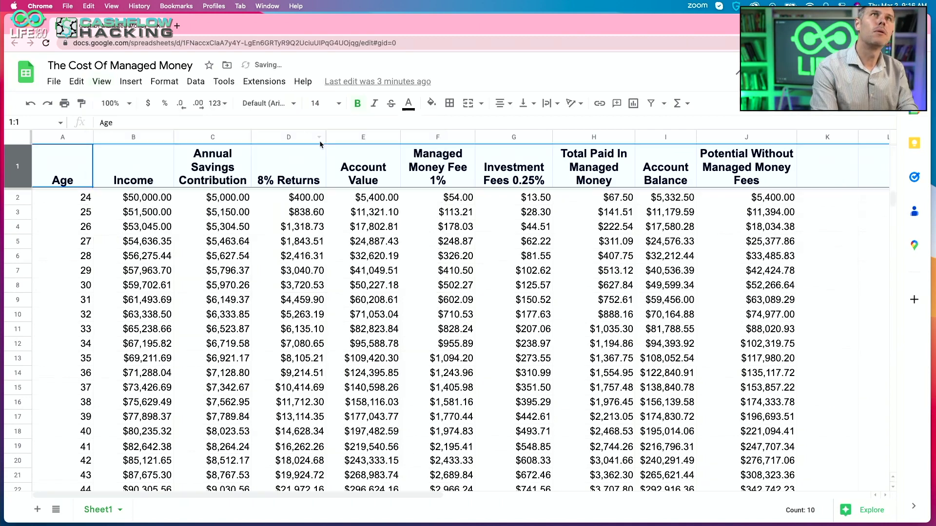
Follow the yearly figures down to age 65 and check the formula behind the Total Contribution cell
left_click(467, 277)
scroll(672, 387, "down", 2)
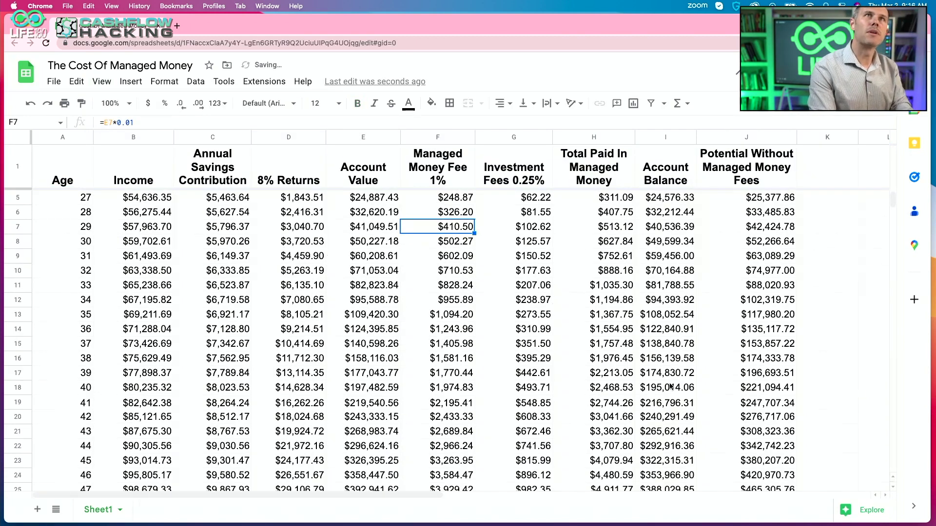
scroll(671, 388, "down", 2)
scroll(672, 387, "down", 5)
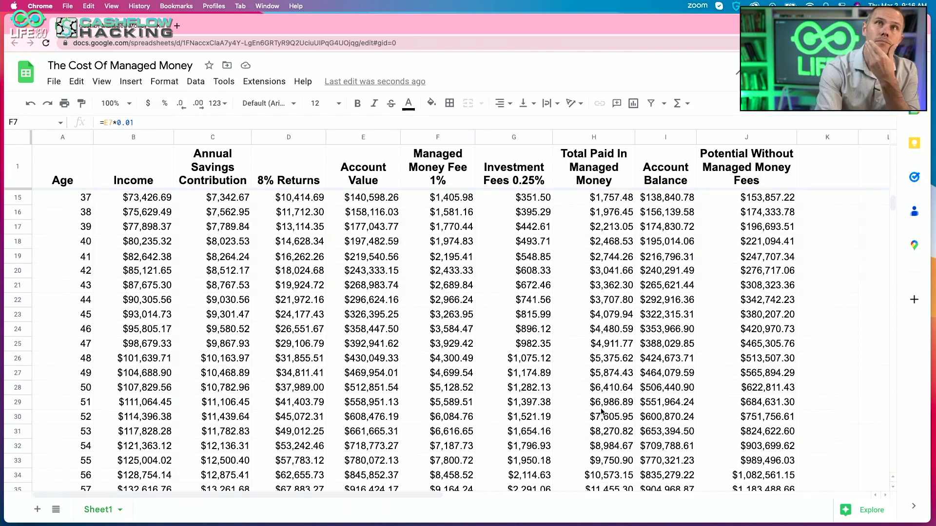
scroll(603, 412, "down", 1)
scroll(603, 411, "down", 4)
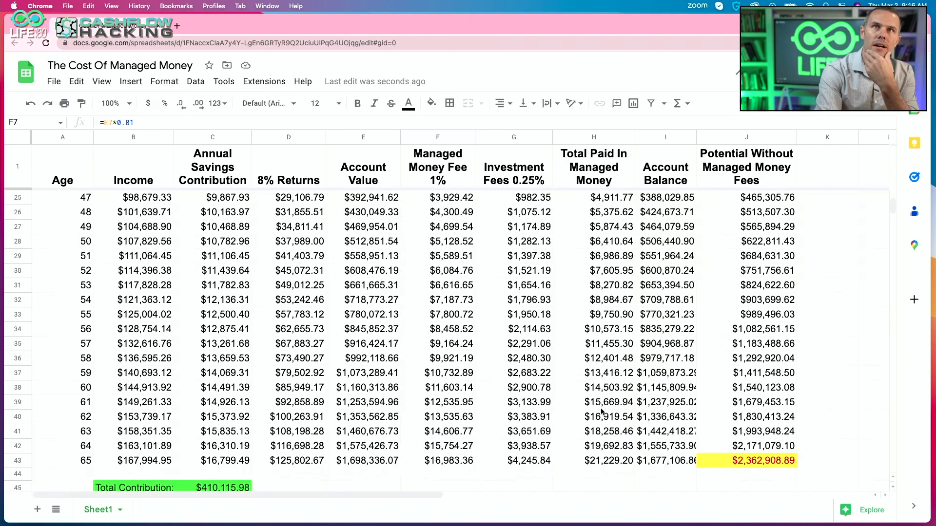
scroll(603, 412, "down", 1)
scroll(603, 412, "up", 1)
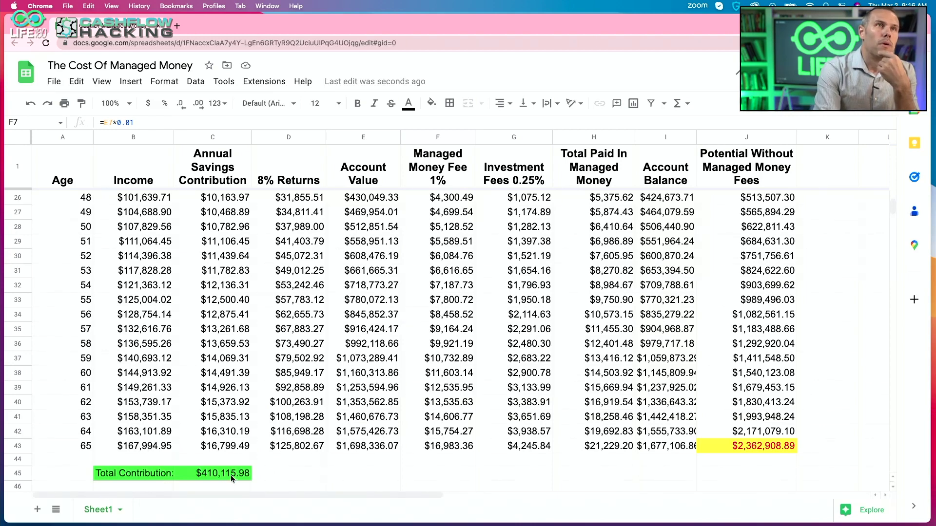
left_click(232, 480)
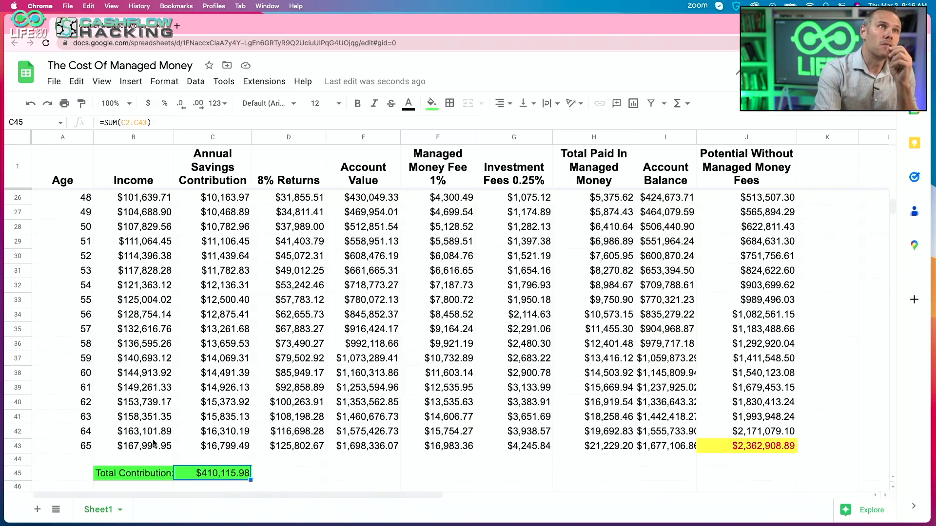
Examine the yearly growth factor in the Income formulas at ages 64 and 65
left_click(137, 448)
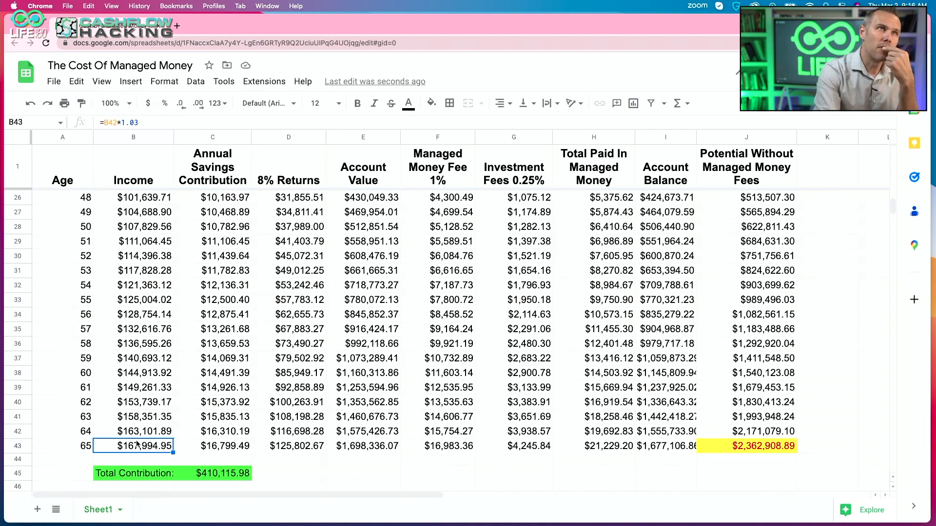
left_click(143, 123)
left_click_drag(139, 122, 129, 124)
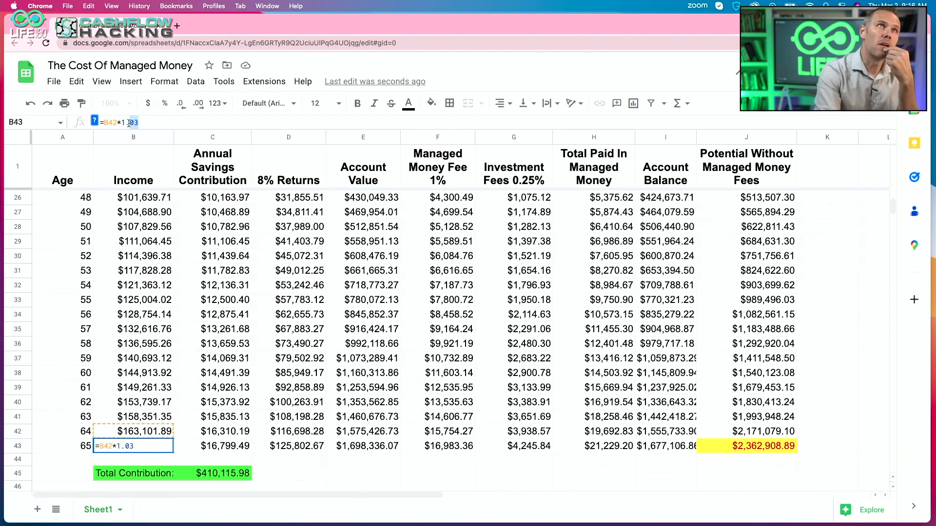
left_click(138, 432)
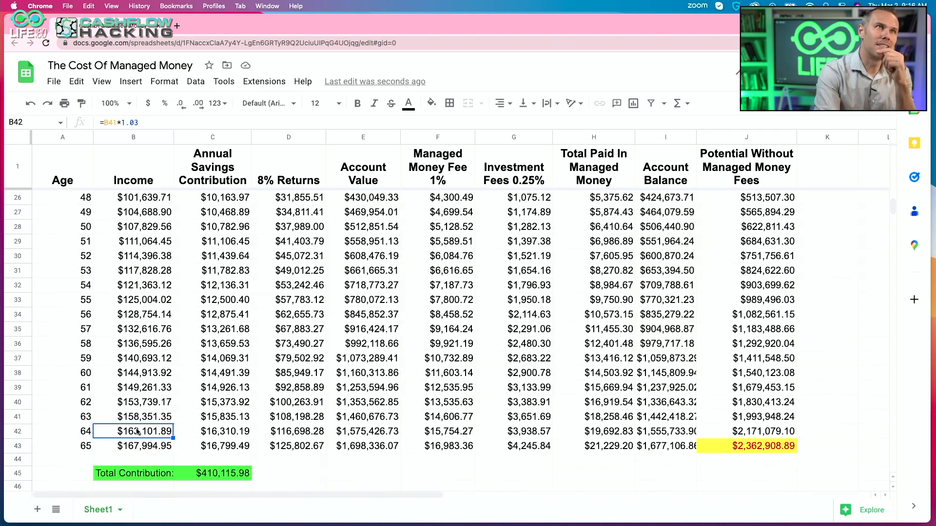
left_click(157, 452)
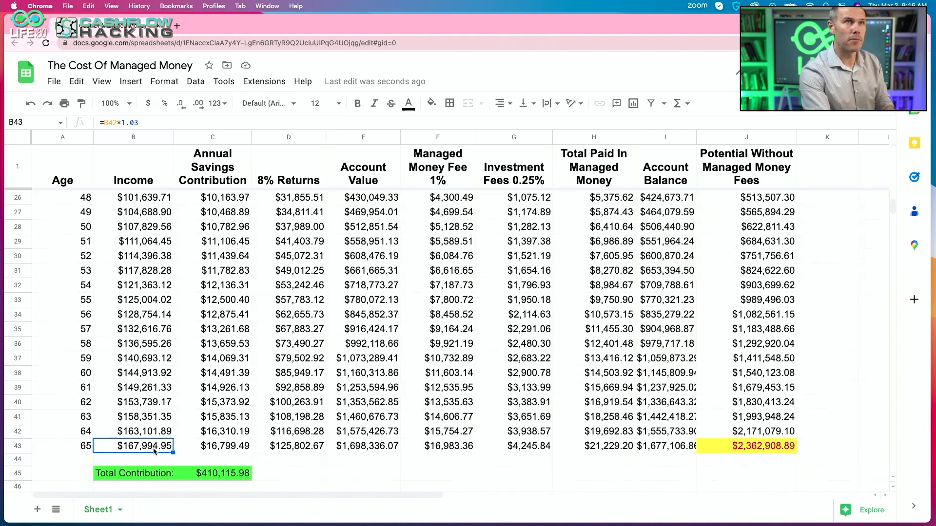
Compare the annual savings contribution, the 1% managed money fee and the 8% returns at age 65
left_click(231, 448)
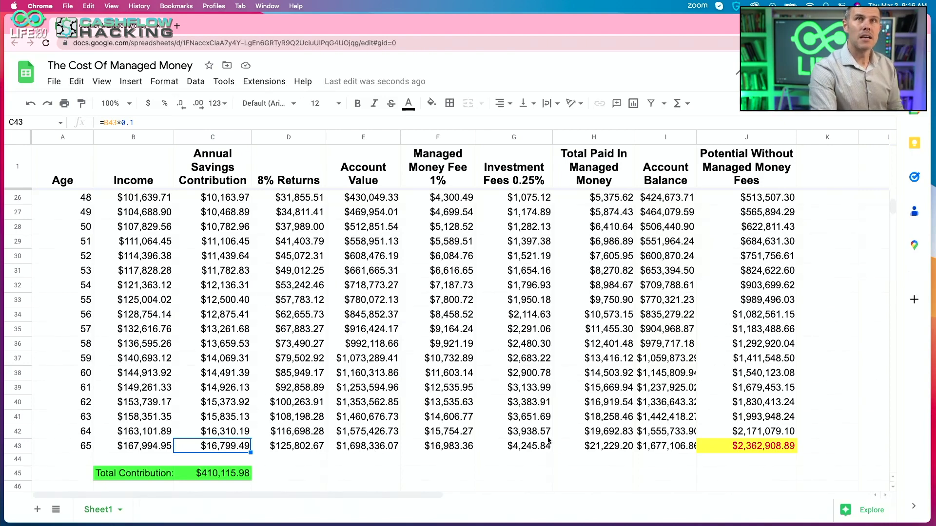
left_click(442, 448)
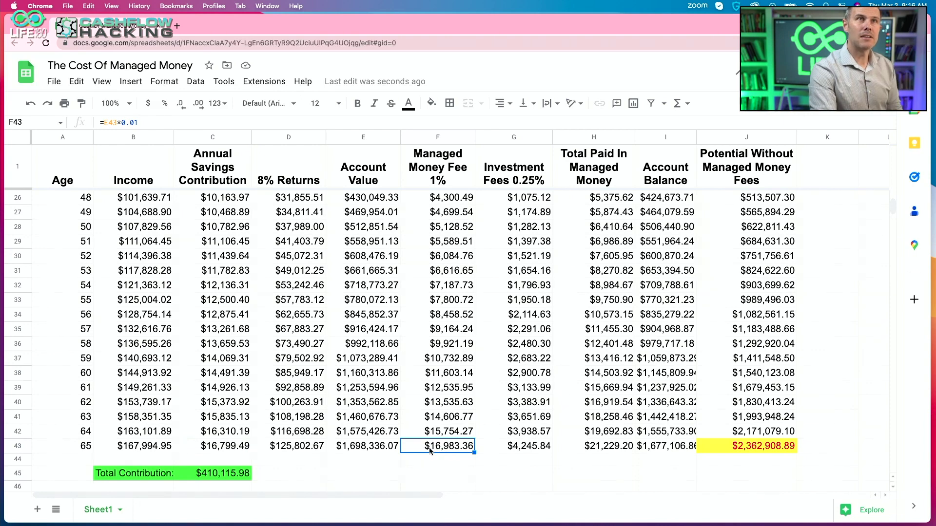
left_click(300, 446)
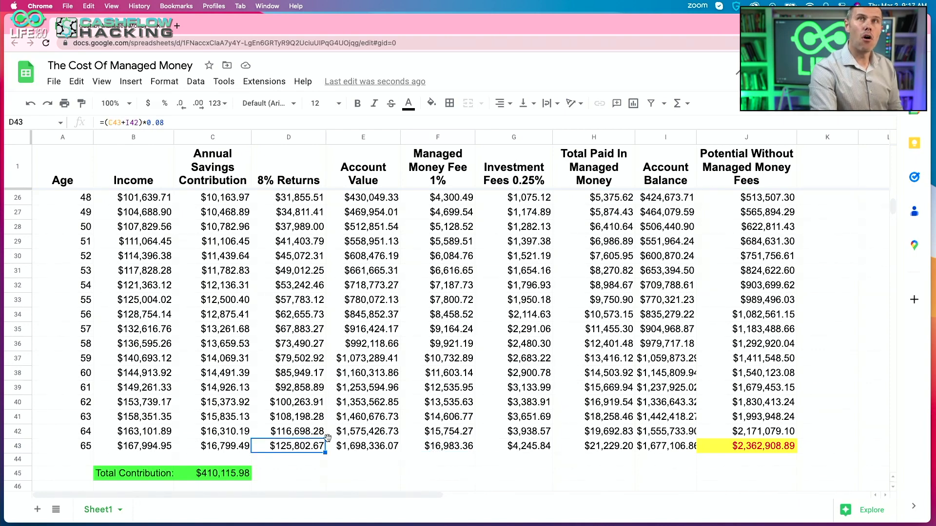
Widen the Account Balance column so its full amounts fit, and select the age 65 balance
left_click(695, 139)
left_click_drag(696, 141, 725, 141)
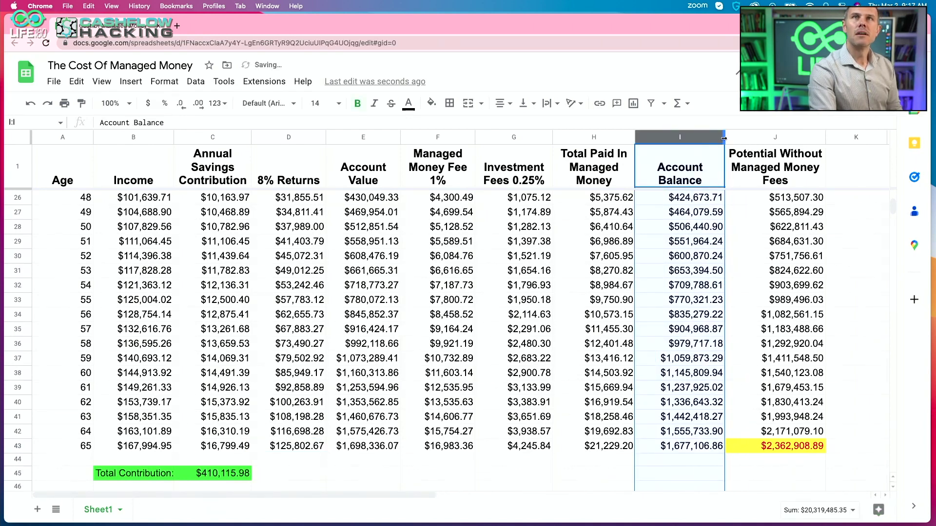
left_click(681, 450)
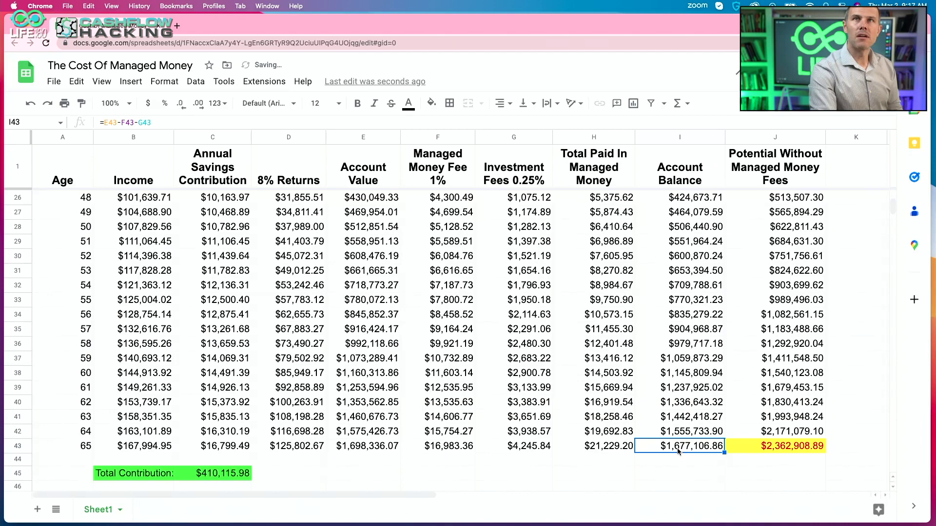
Go through the age 65 account value, both fees and total paid, and compare the account balance with the potential without managed money fees
left_click(446, 451)
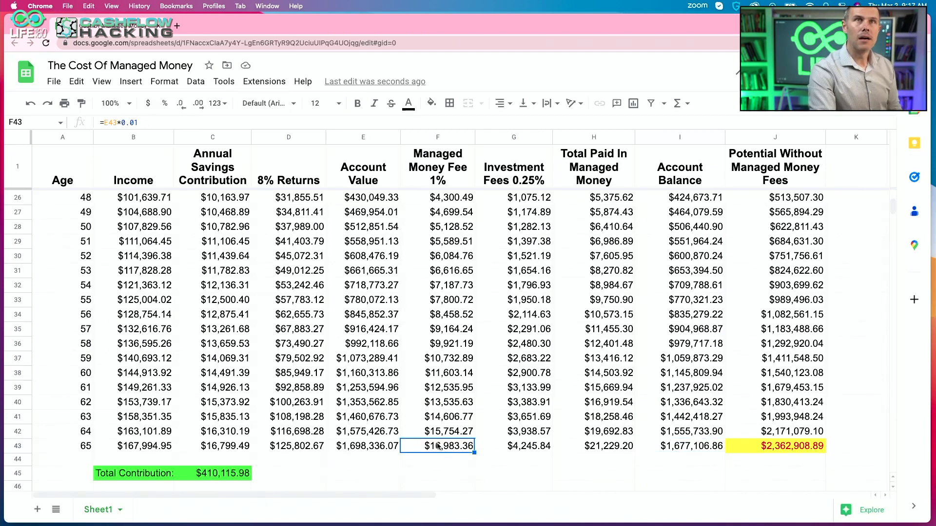
left_click(361, 447)
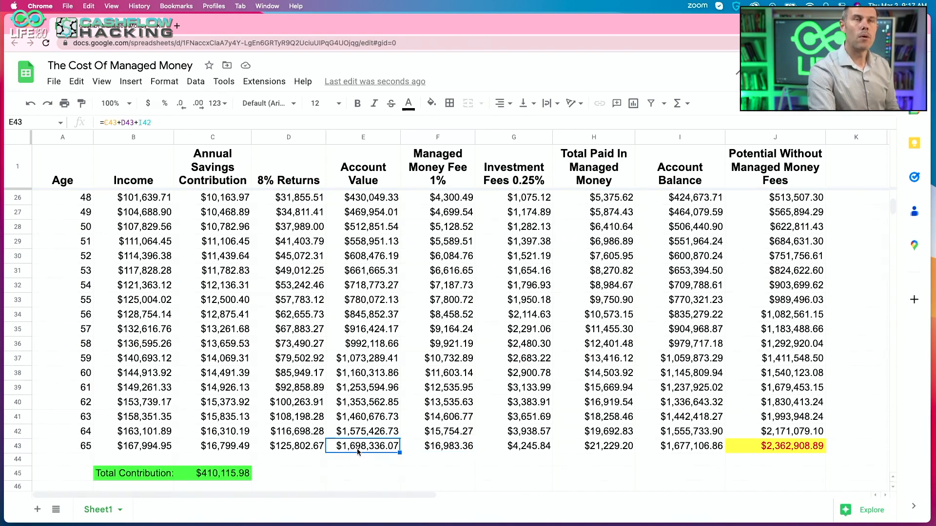
left_click(449, 449)
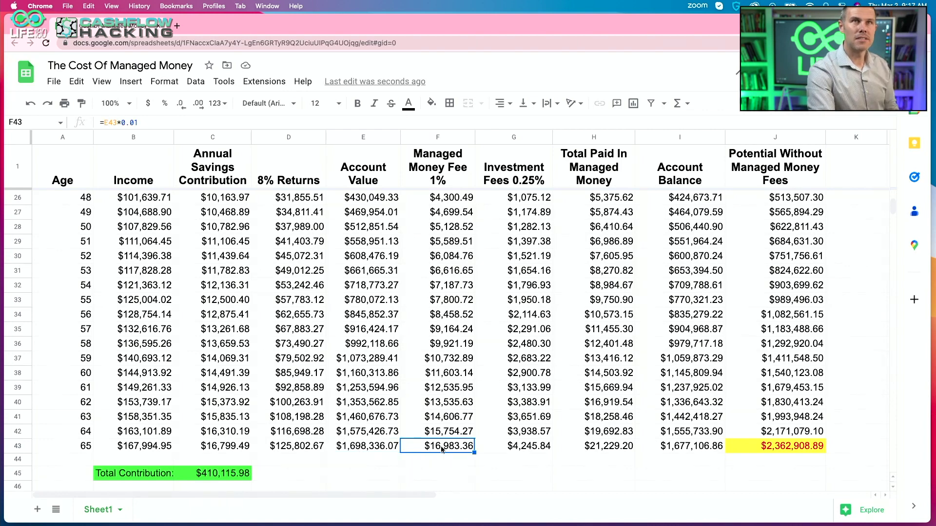
left_click(530, 442)
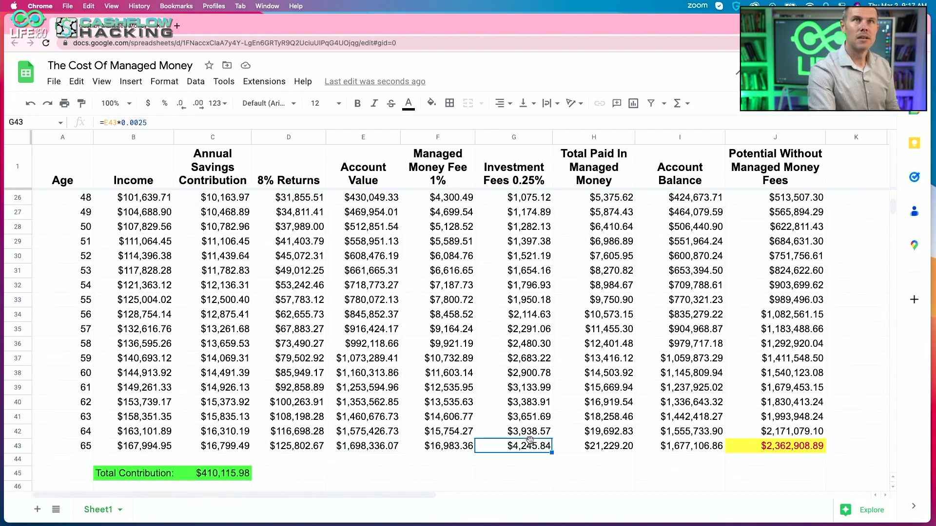
left_click(613, 447)
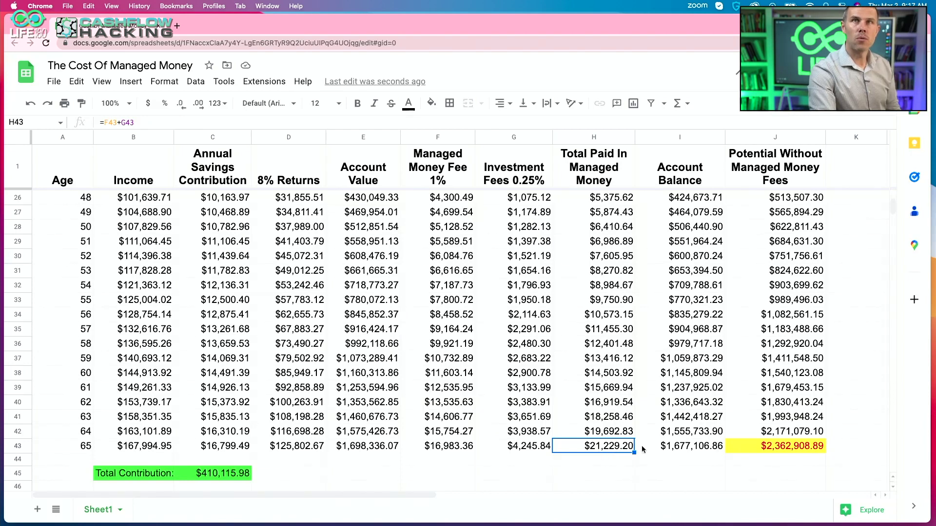
left_click(679, 447)
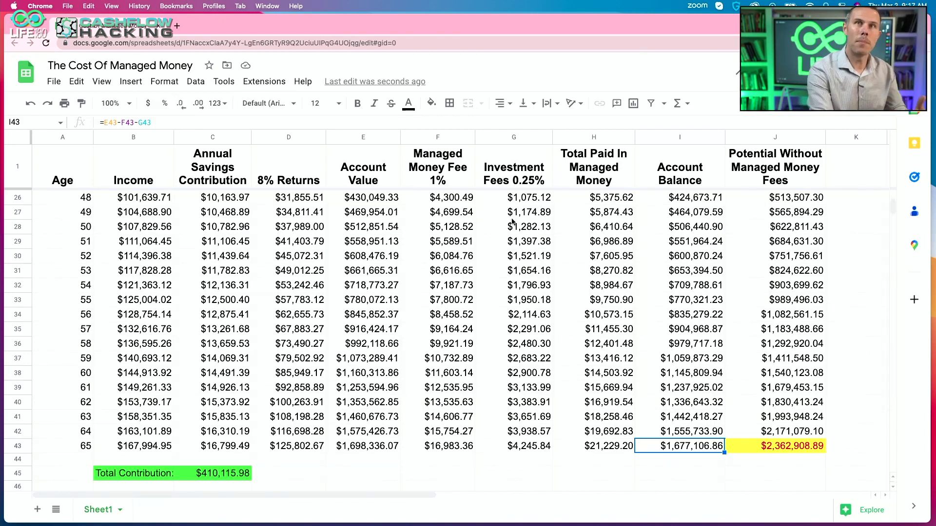
left_click(792, 447)
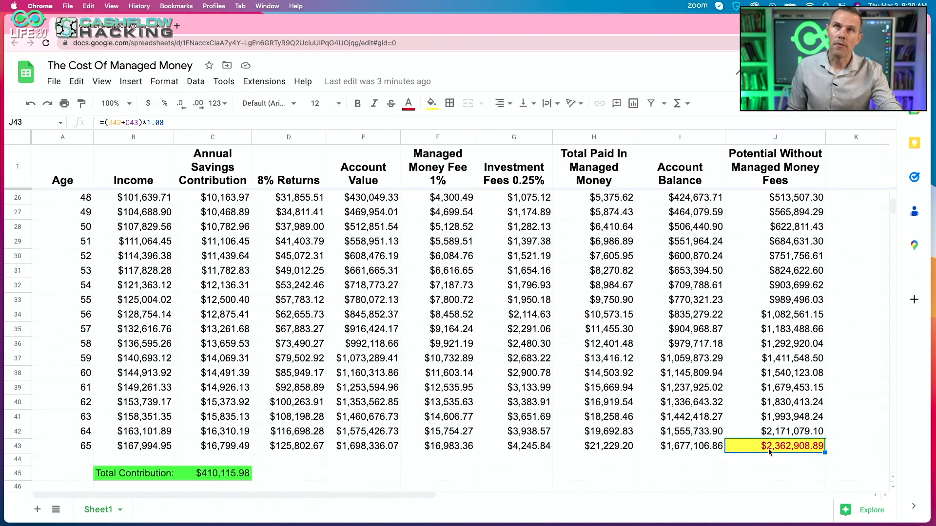
left_click(674, 450)
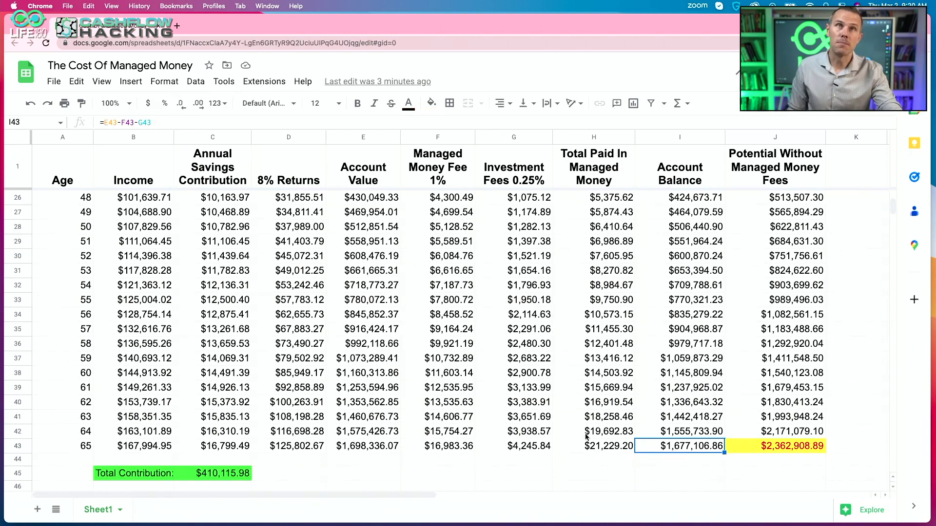